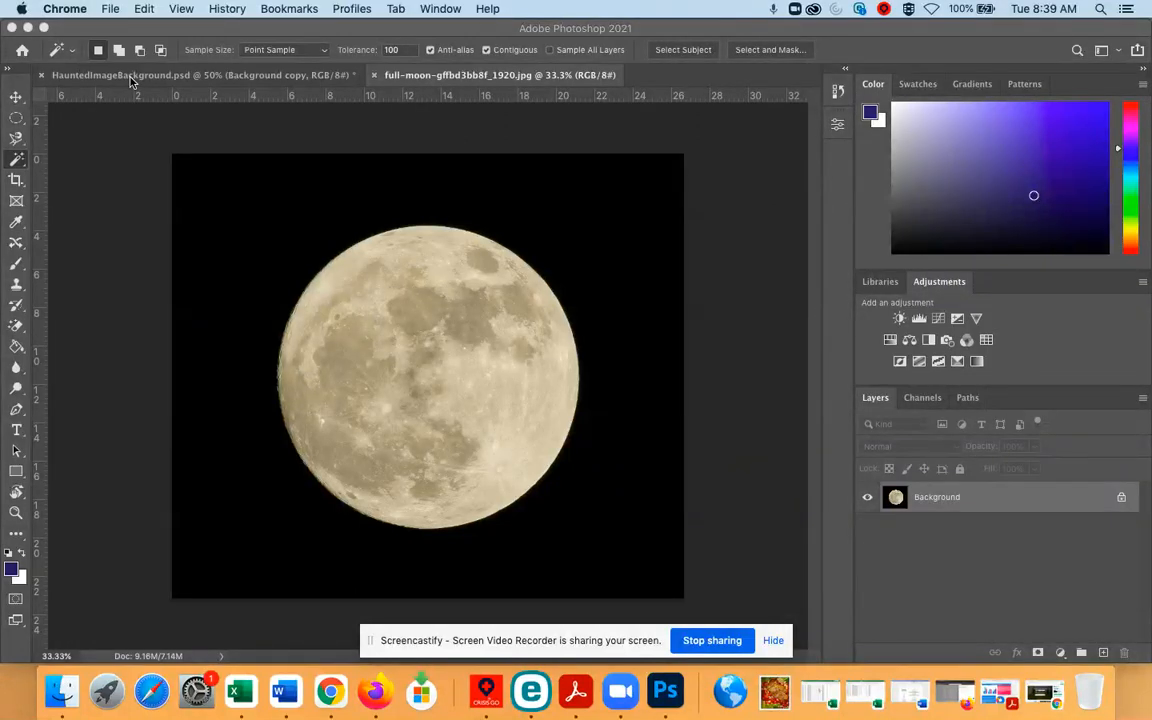
View the HauntedImageBackground.psd document, which is to receive the moon, and return to the full-moon image
click(130, 80)
click(130, 80)
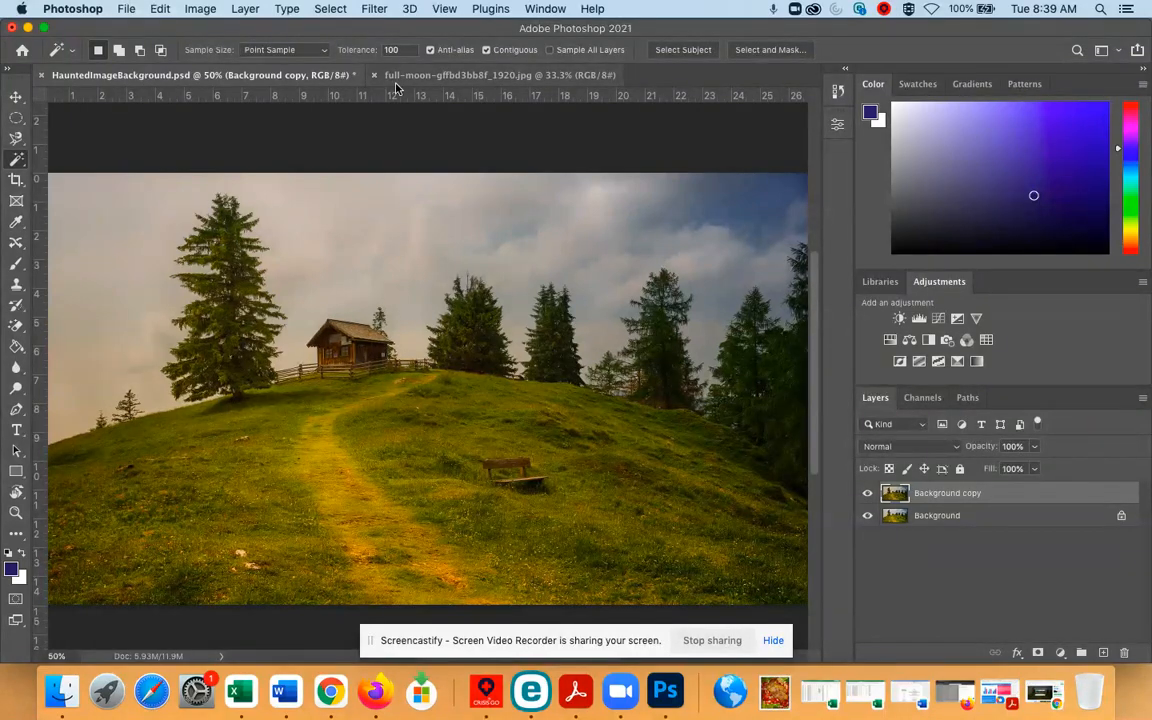
click(440, 78)
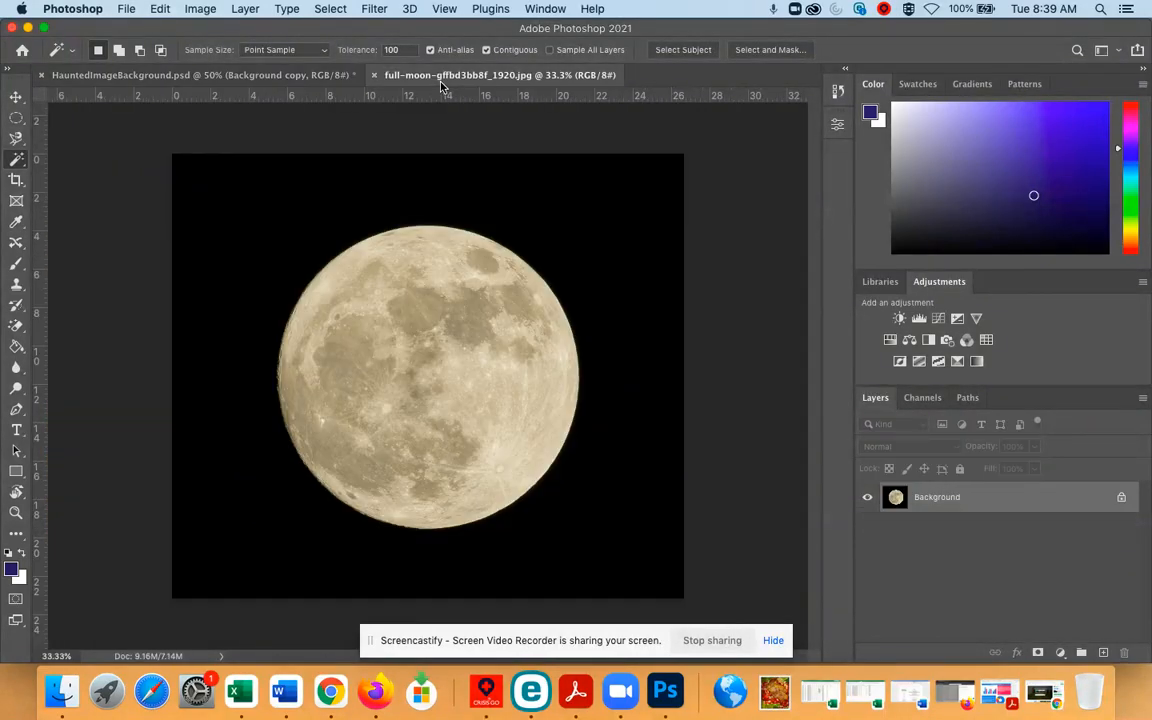
click(13, 163)
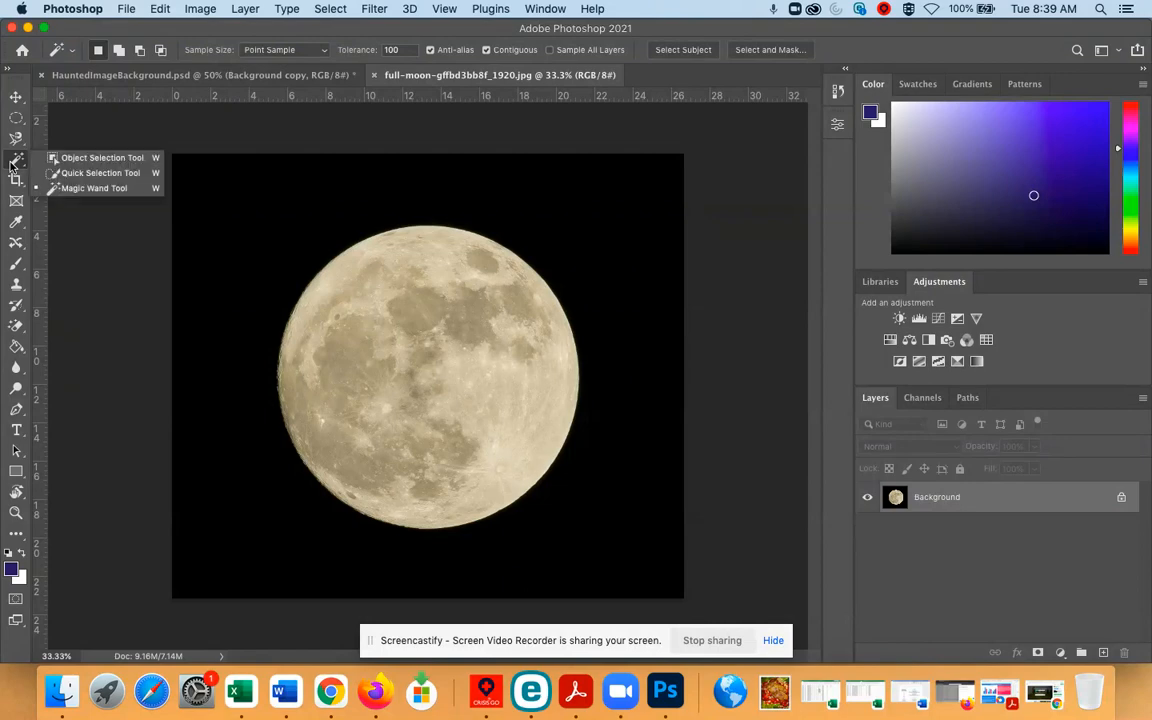
click(76, 173)
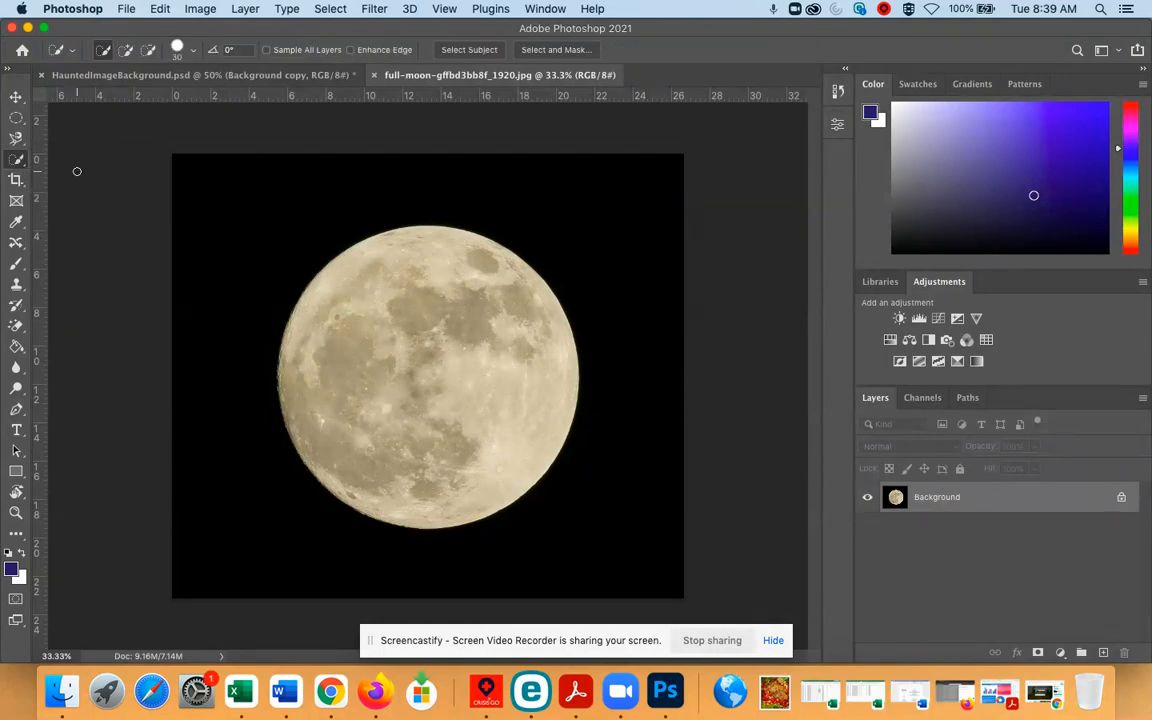
click(15, 161)
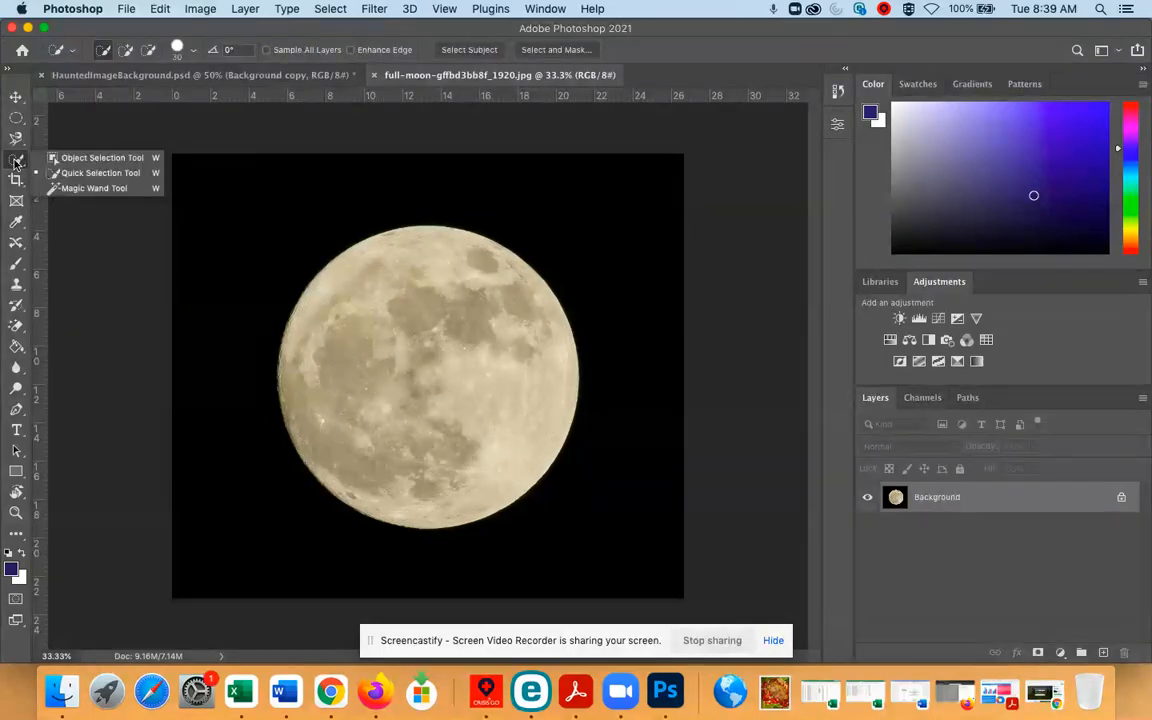
click(84, 160)
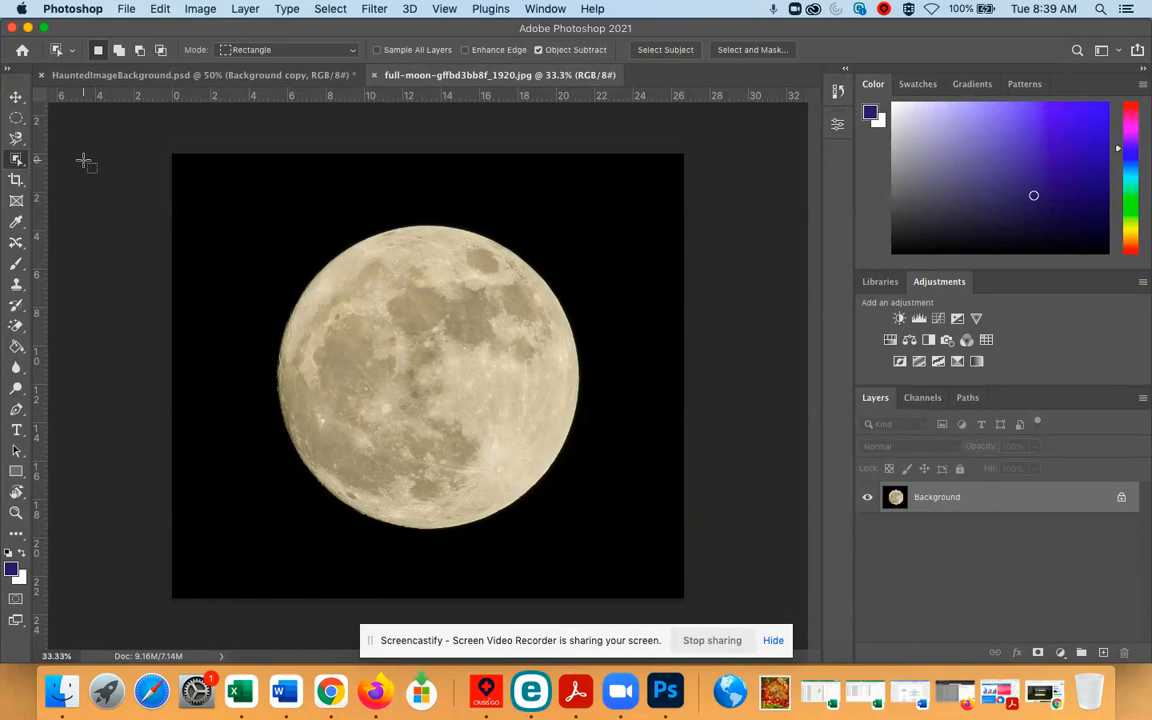
Select the black area around the moon with the Magic Wand and invert the selection to isolate the moon
click(15, 160)
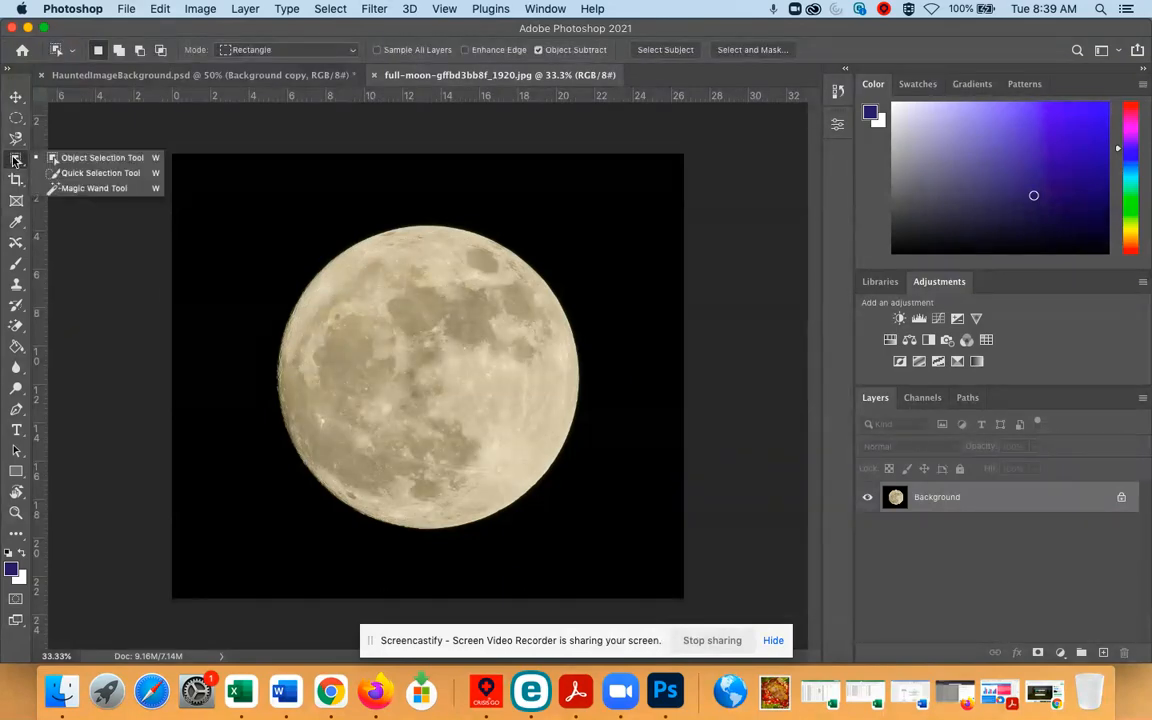
click(74, 189)
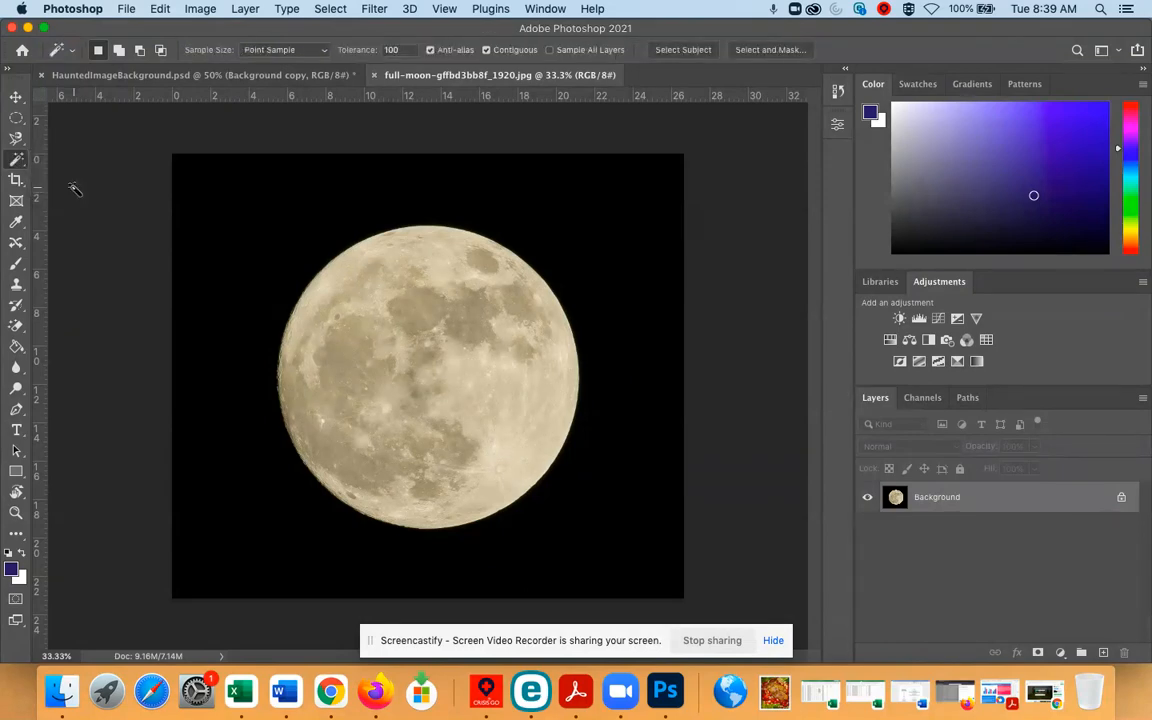
click(274, 209)
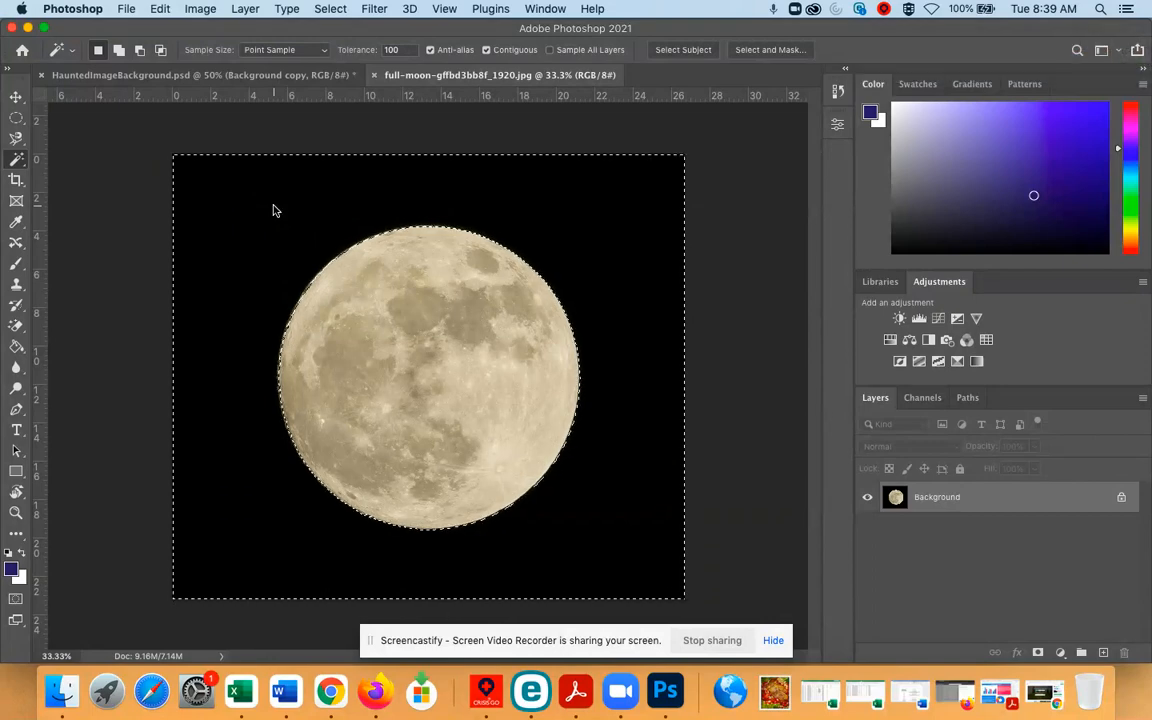
right_click(276, 210)
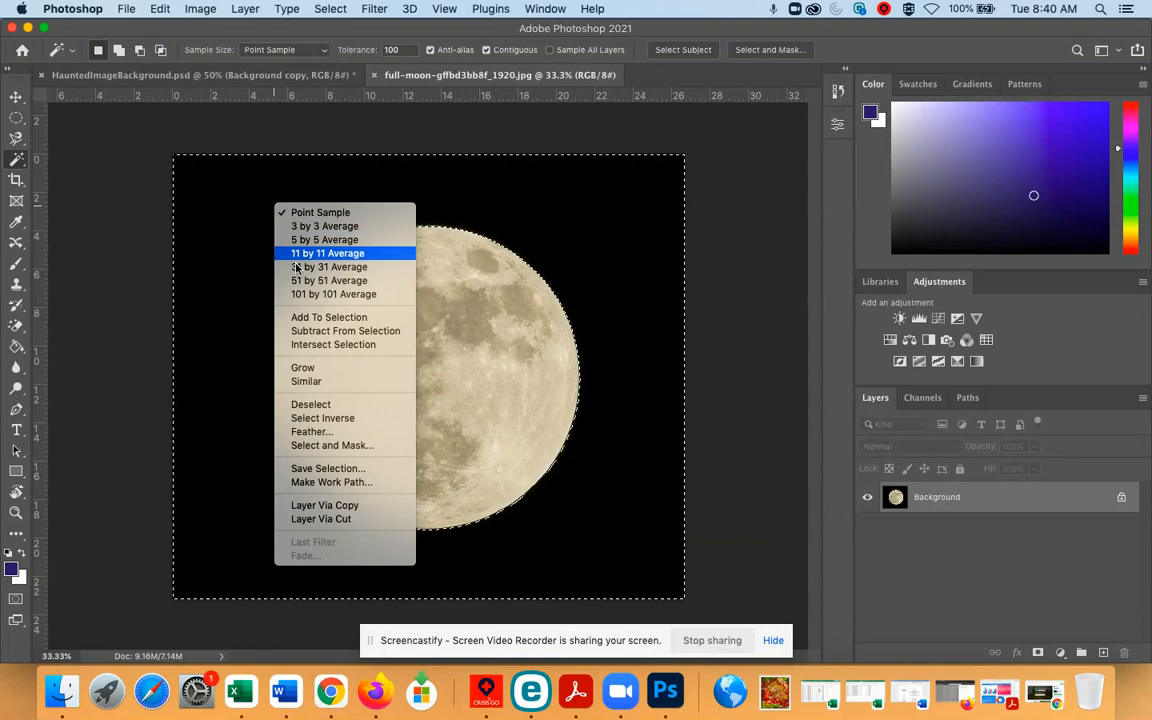
click(319, 423)
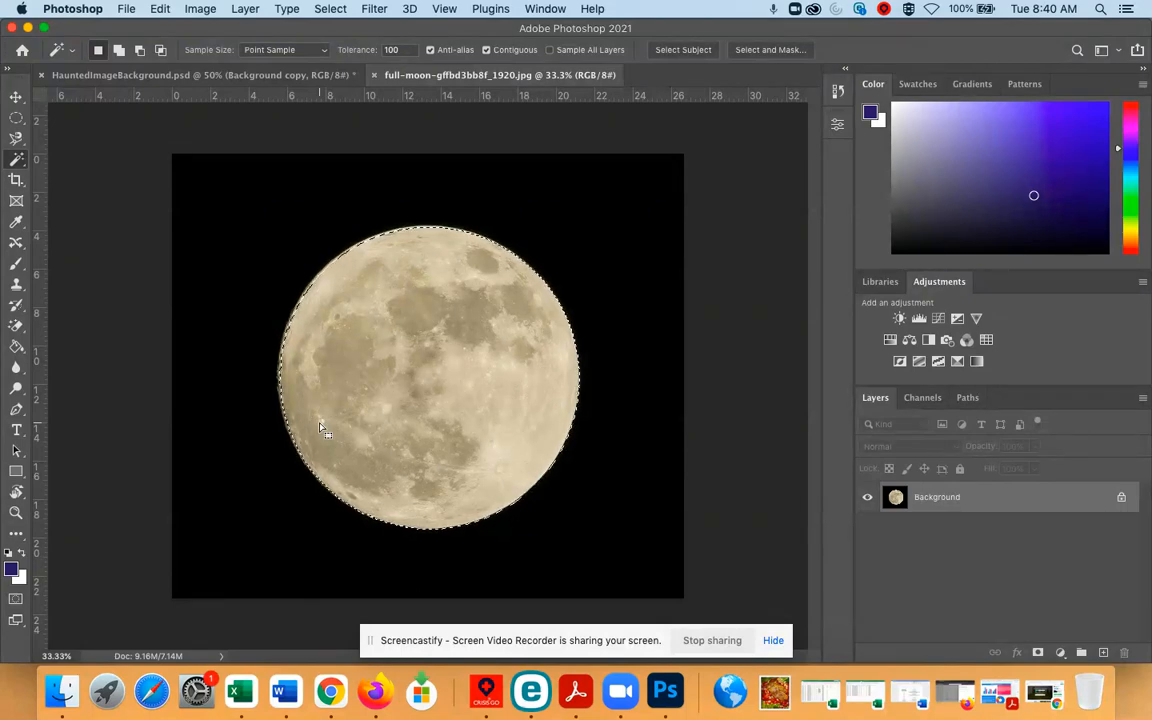
click(19, 98)
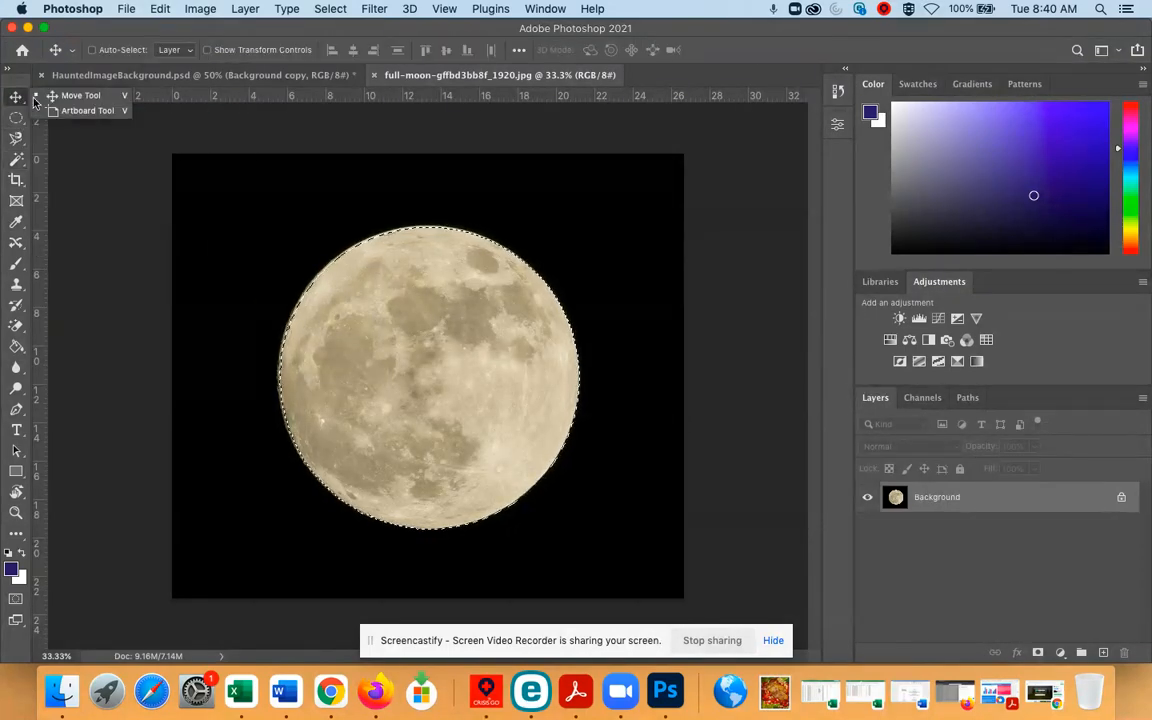
click(57, 100)
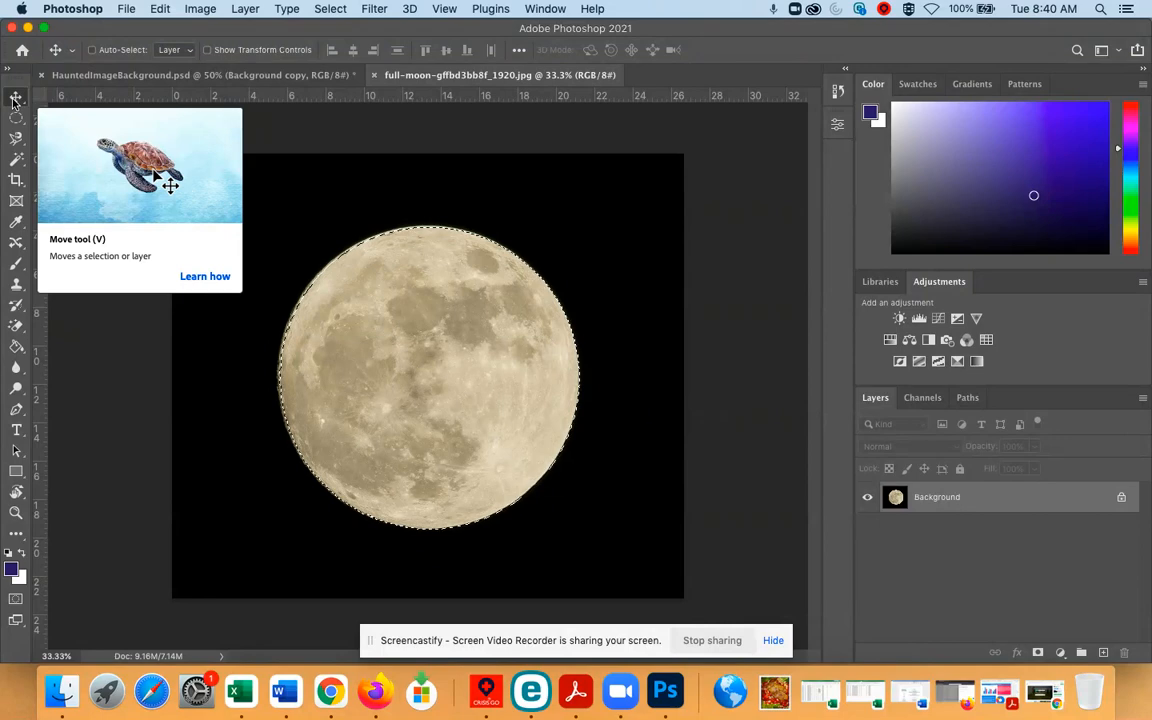
click(13, 100)
click(74, 112)
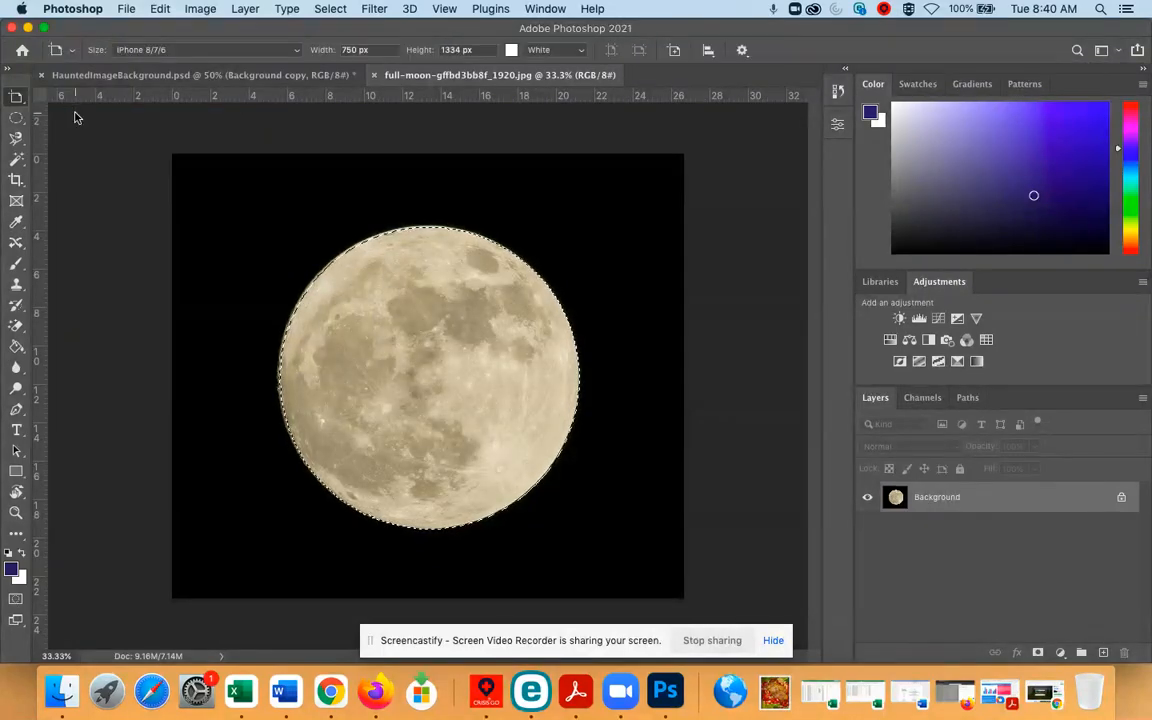
Move the selected moon with the Move tool into the HauntedImageBackground.psd document, over the sky beside the cabin
click(15, 98)
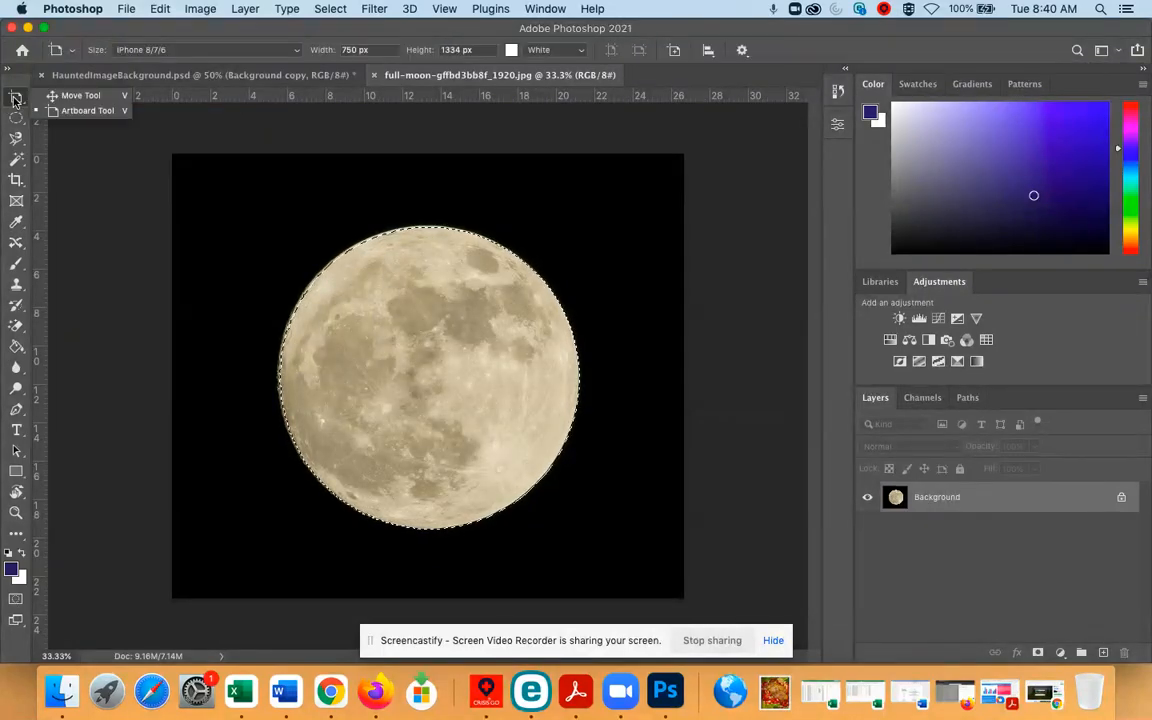
click(68, 97)
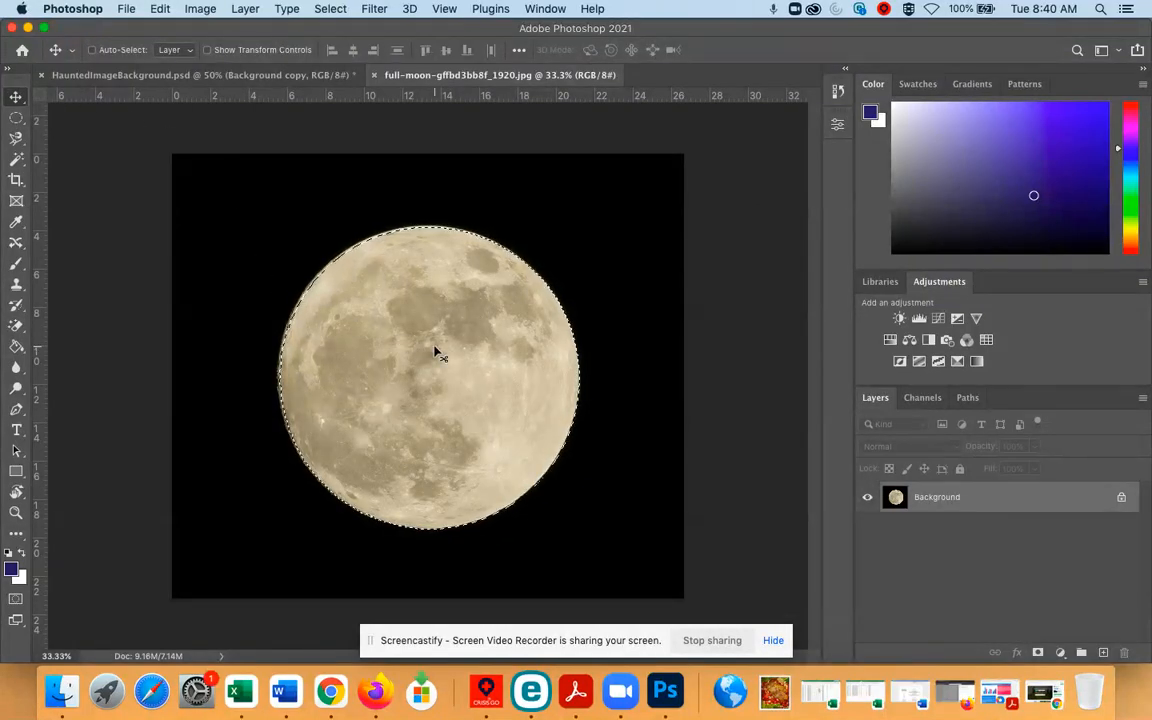
drag(435, 351, 373, 258)
drag(413, 299, 594, 265)
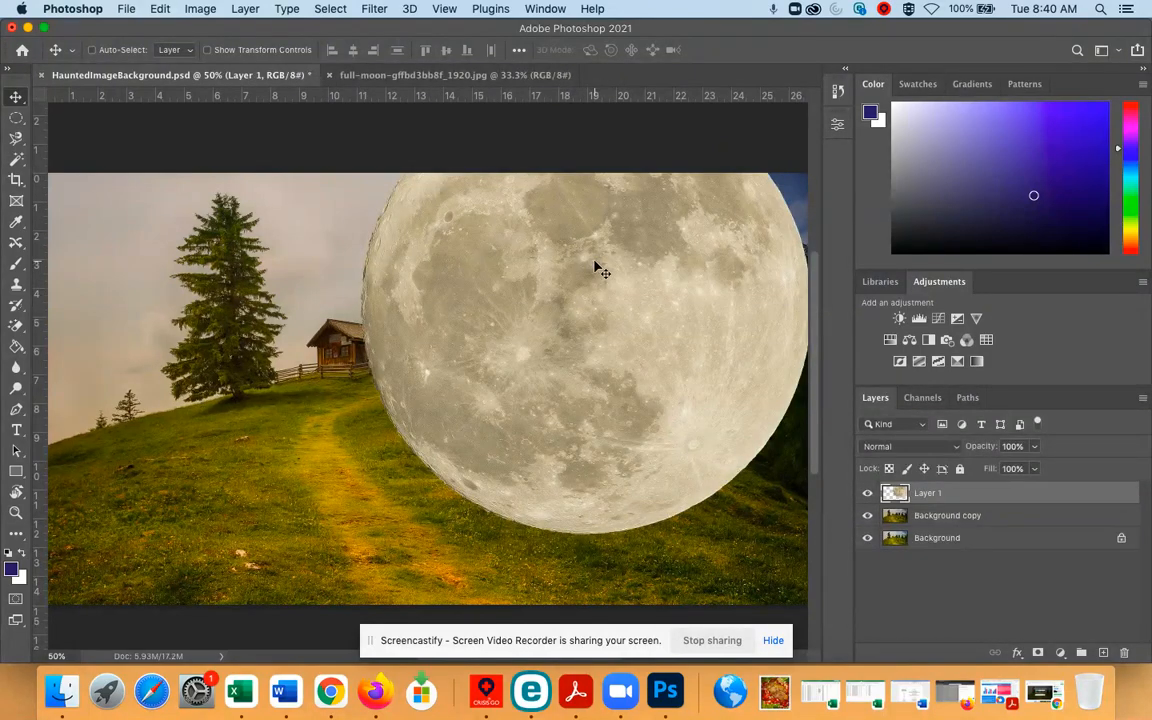
Rename the new moon layer as Moon
double_click(936, 494)
text(Moon)
key(Return)
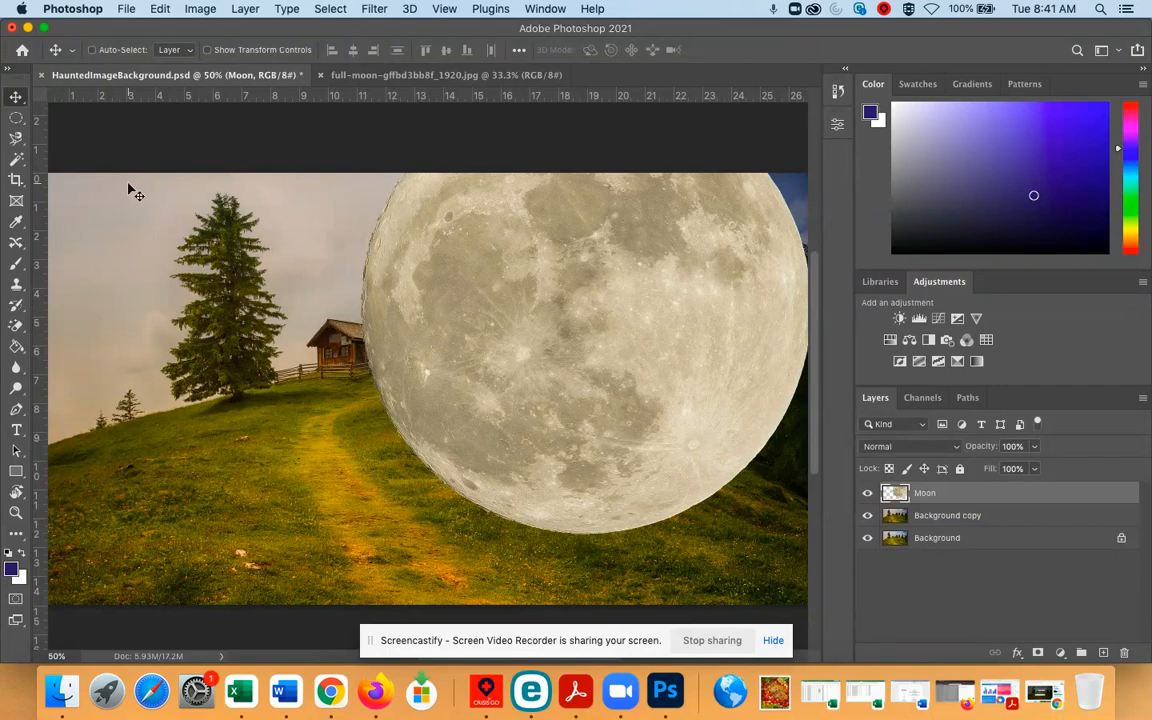
Free-transform the Moon layer down to about 20% and place it in the upper-right sky above the trees
click(160, 8)
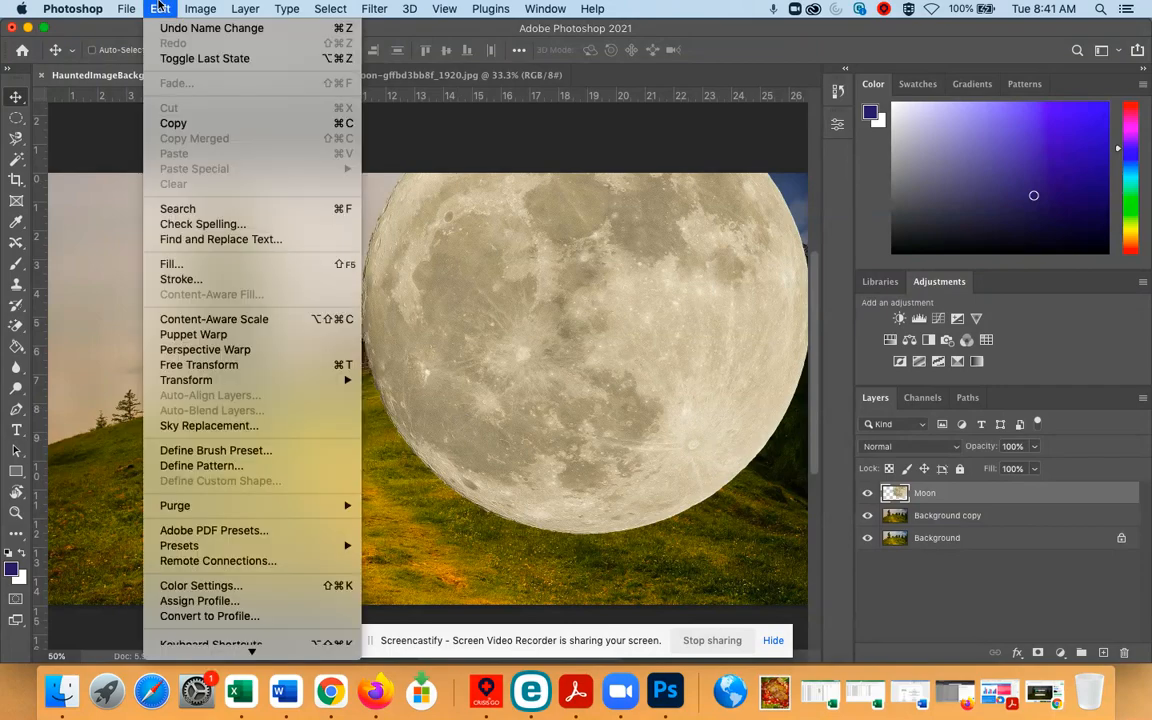
click(183, 366)
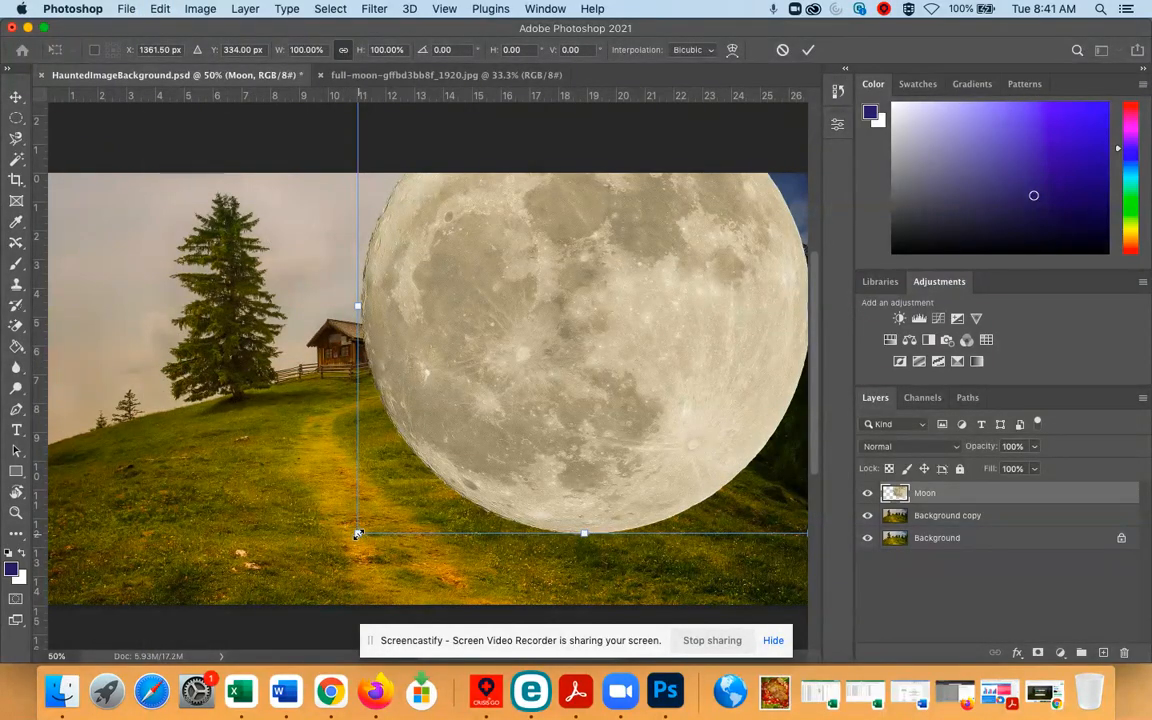
drag(358, 533, 604, 314)
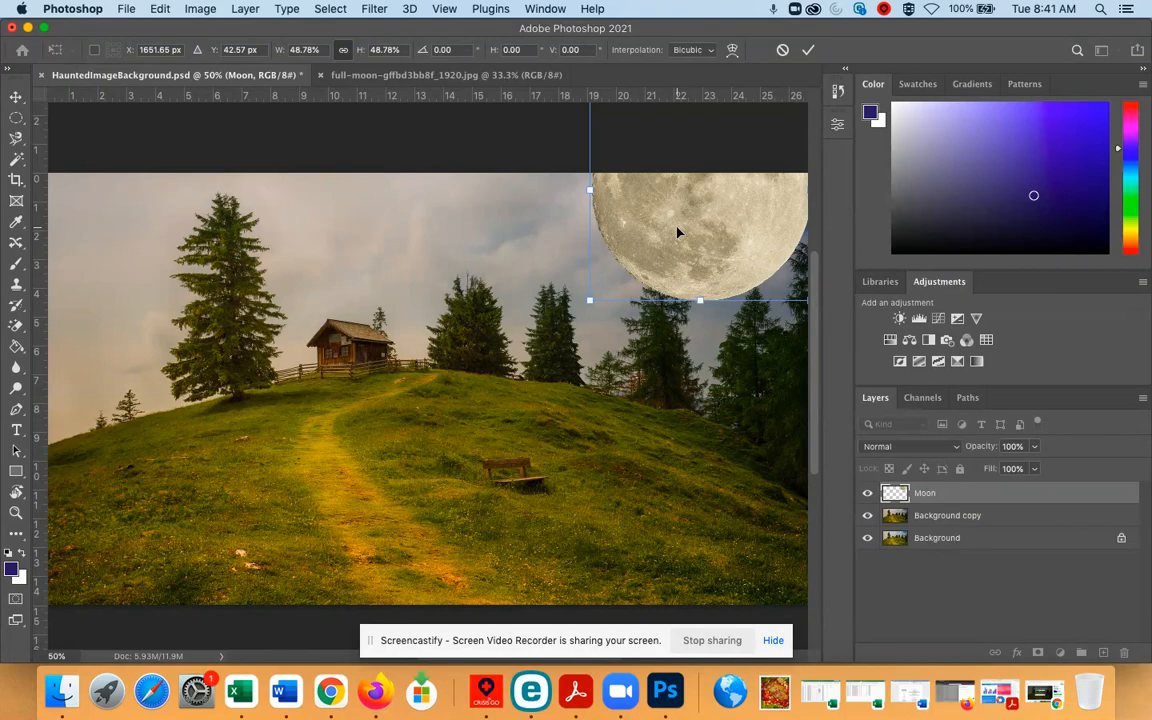
drag(677, 233, 603, 366)
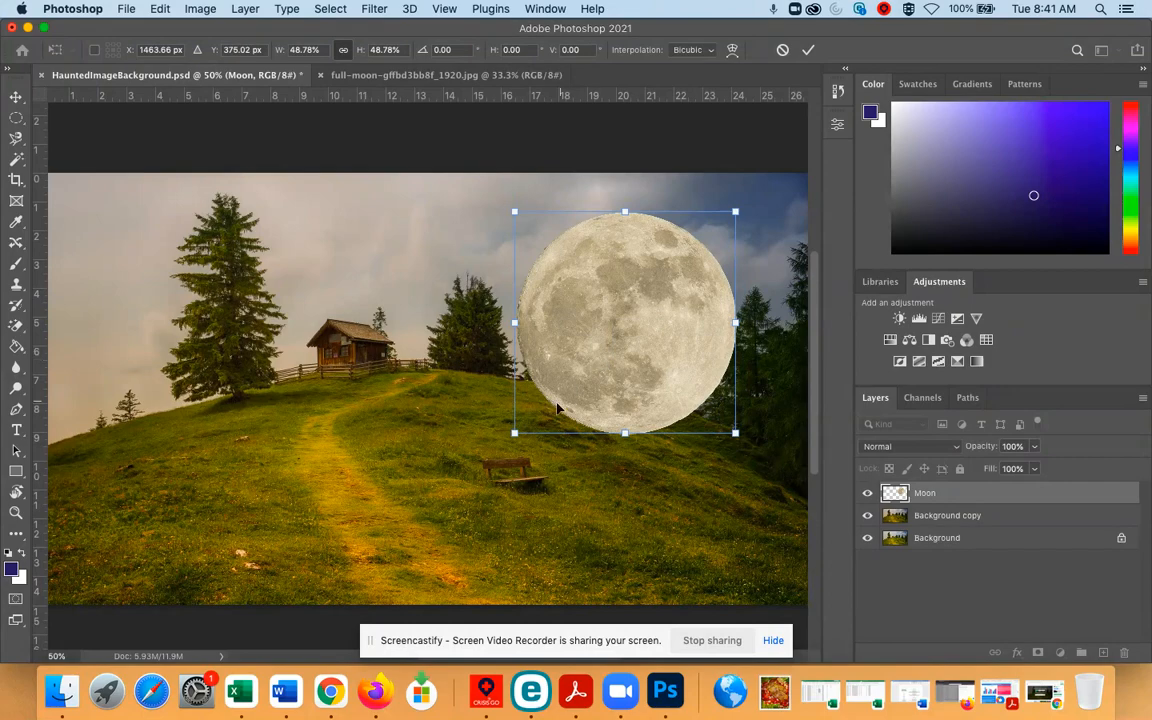
drag(516, 434, 676, 337)
drag(674, 265, 725, 230)
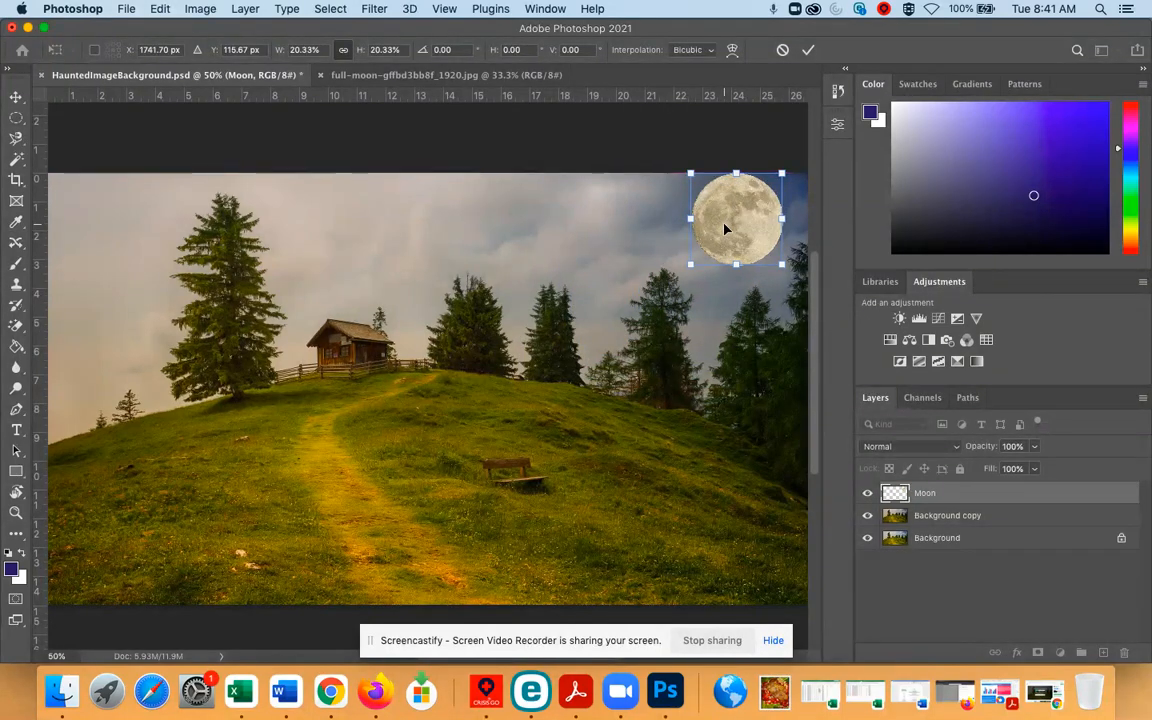
drag(691, 264, 729, 240)
key(Return)
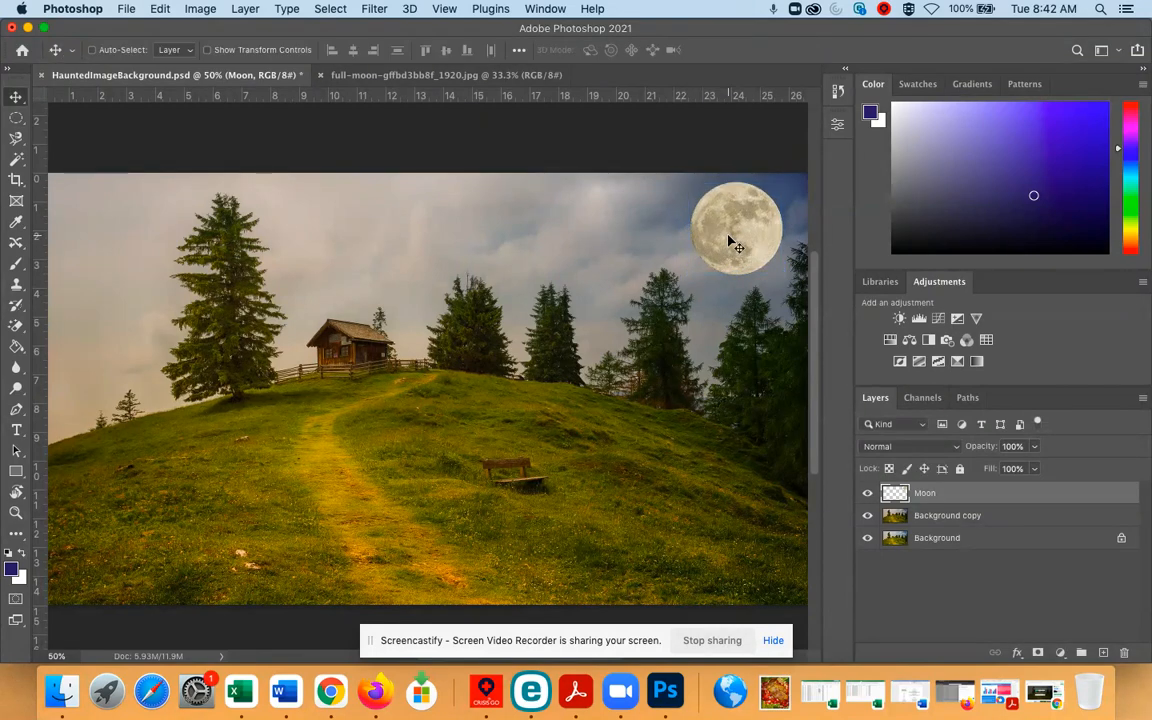